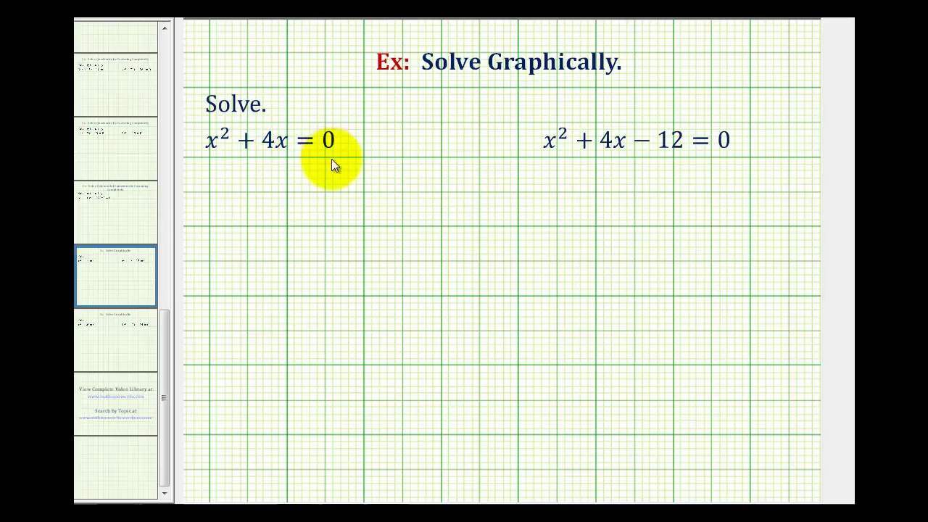
Step: Handwrite y = x² + 4x in blue under the first equation
drag(222, 187, 227, 199)
mouse_move(232, 184)
mouse_down()
mouse_move(220, 215)
mouse_move(251, 190)
mouse_up()
drag(240, 200, 274, 200)
mouse_move(278, 182)
mouse_down()
mouse_move(297, 197)
mouse_move(328, 191)
mouse_up()
mouse_move(324, 180)
mouse_down()
mouse_move(323, 200)
mouse_move(345, 201)
mouse_up()
drag(345, 187, 332, 203)
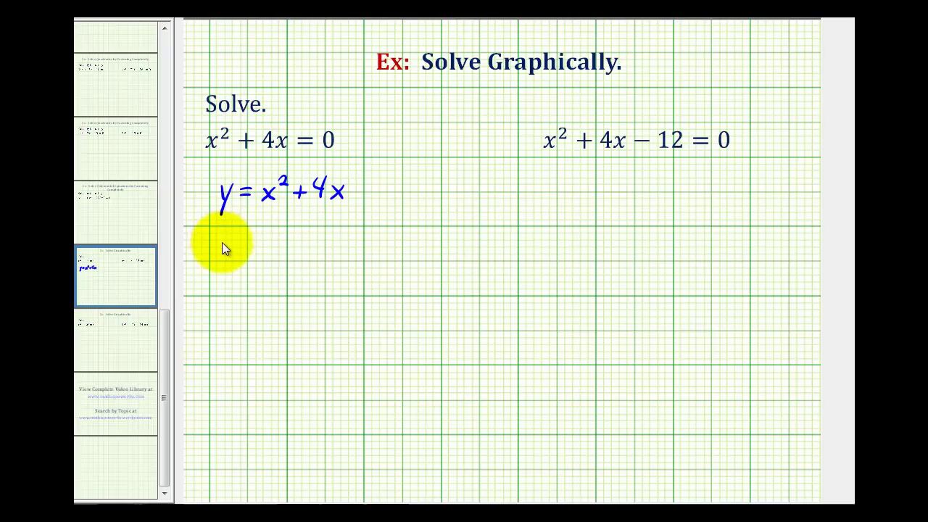
Step: Write 0 = x² + 4x in black beneath it, then switch to the TI-84 emulator
drag(225, 234, 275, 254)
mouse_move(275, 238)
mouse_down()
mouse_move(259, 255)
mouse_move(288, 239)
mouse_move(298, 246)
mouse_up()
drag(293, 241, 293, 249)
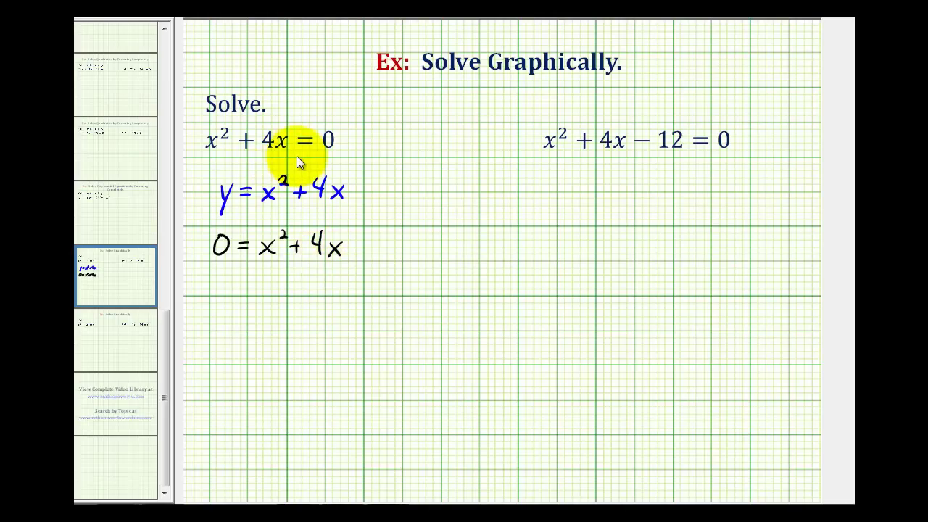
key(alt+Tab)
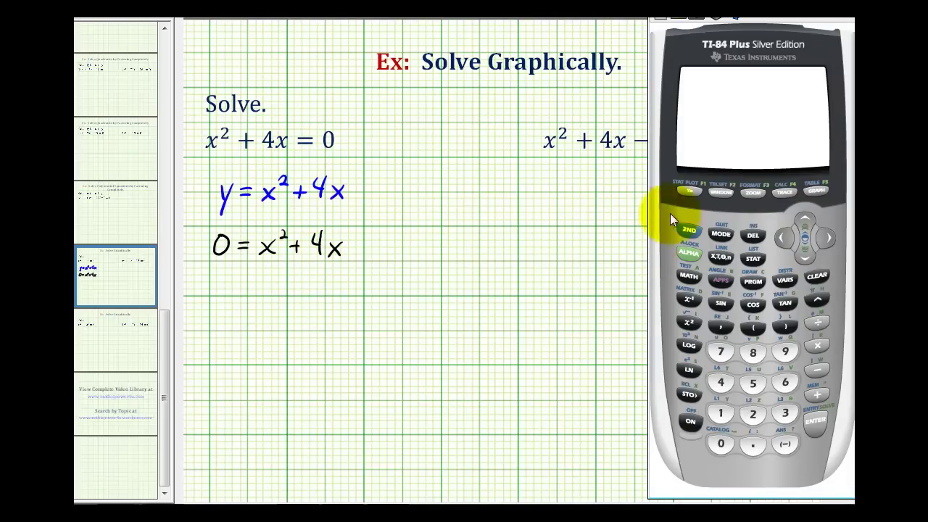
Step: Enter Y1 = X²+4X and graph it in the ZStandard window
click(689, 191)
click(722, 259)
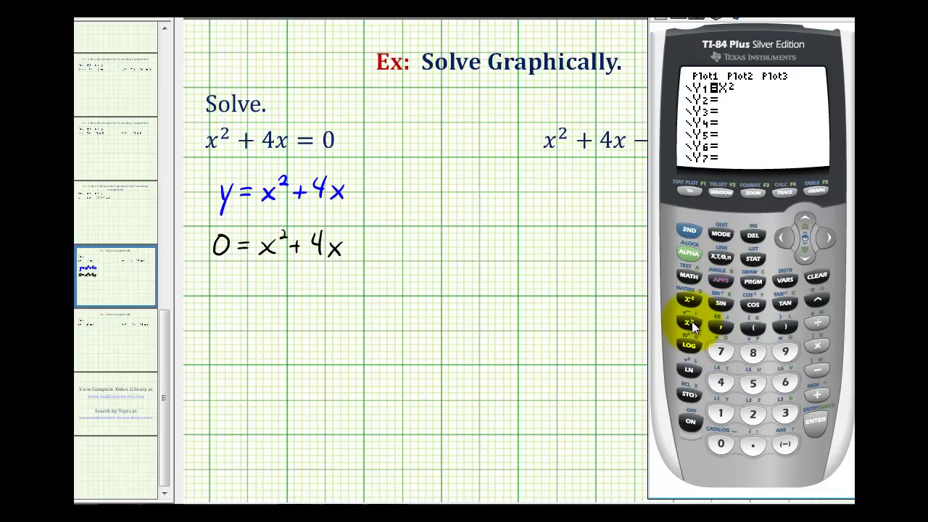
click(821, 392)
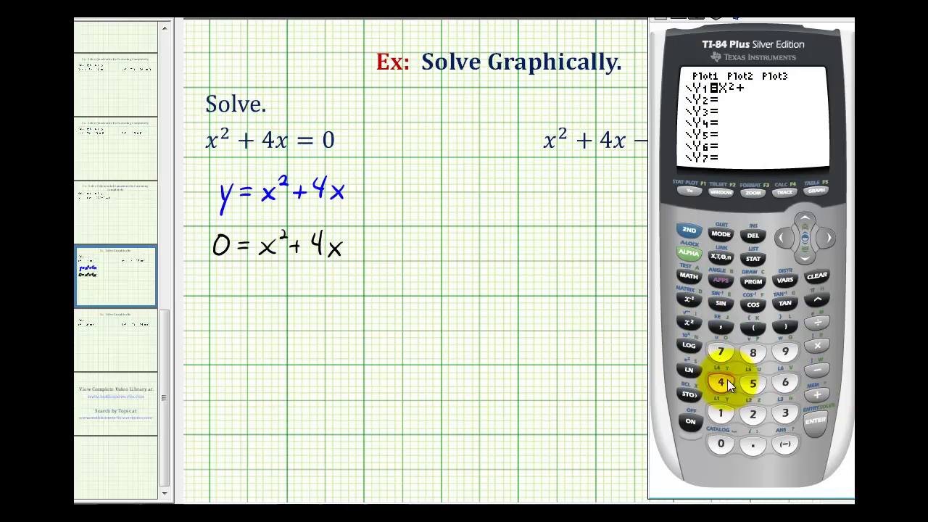
click(727, 379)
click(717, 261)
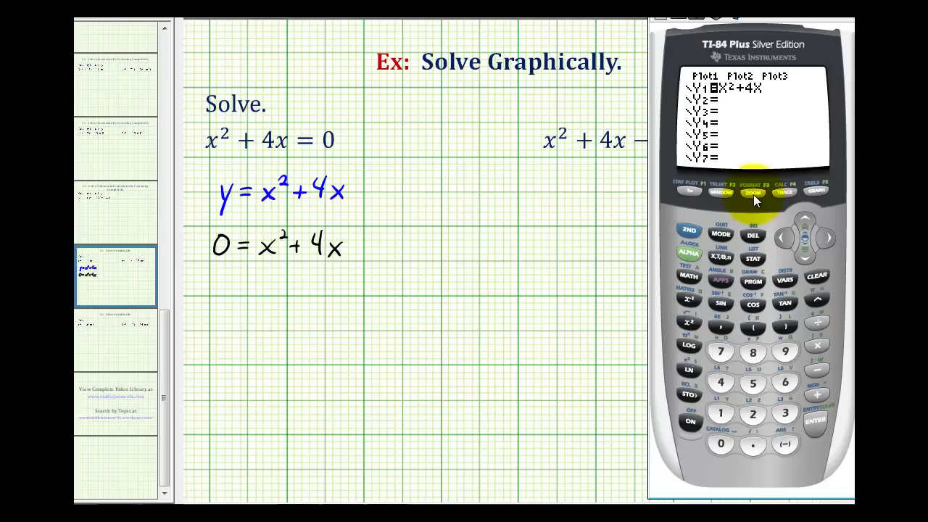
click(753, 193)
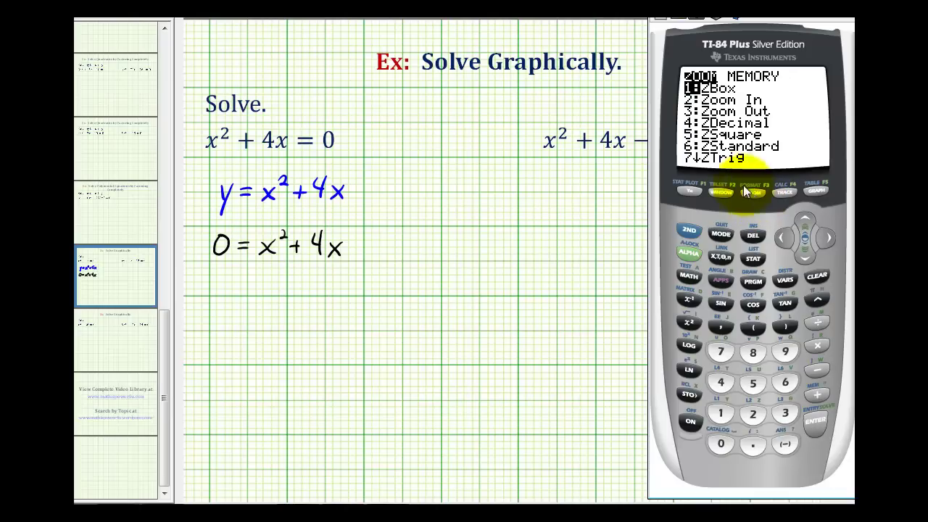
click(786, 379)
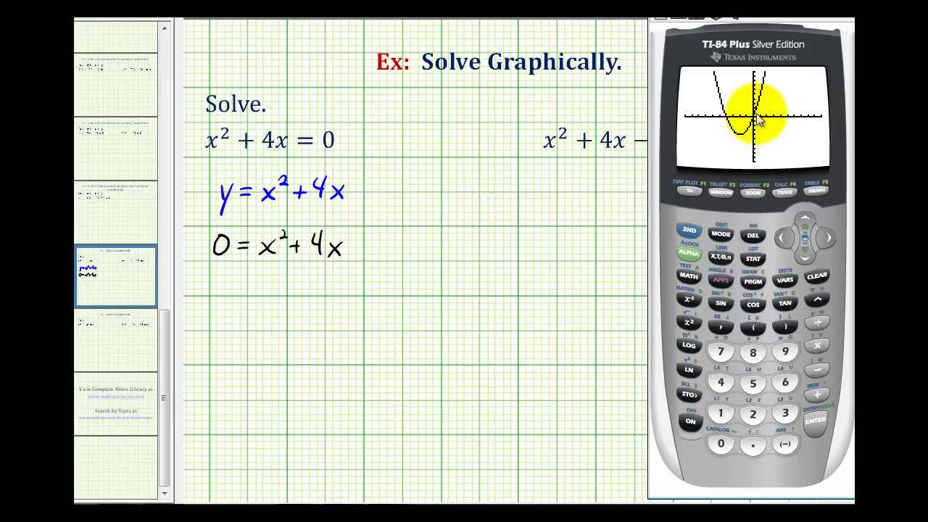
Step: Start a zero calculation and set the left bound just left of the origin
click(690, 230)
click(784, 192)
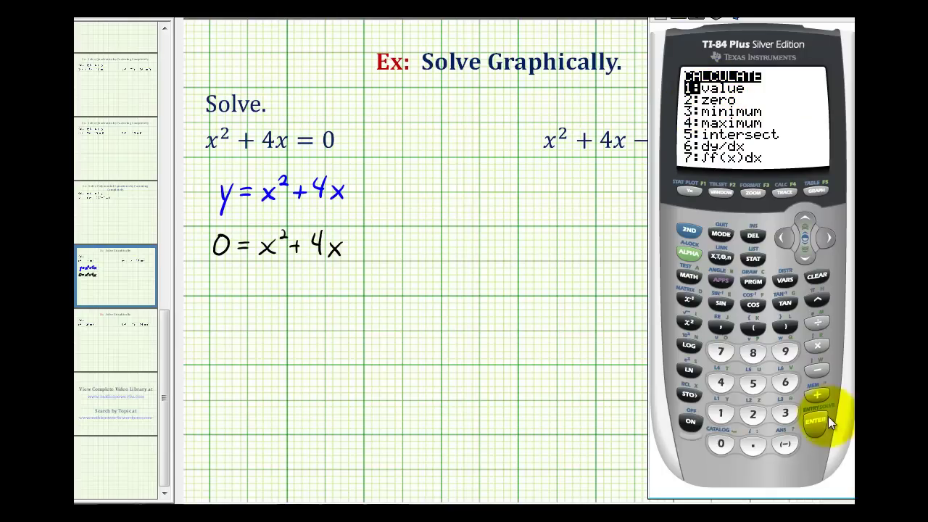
click(752, 413)
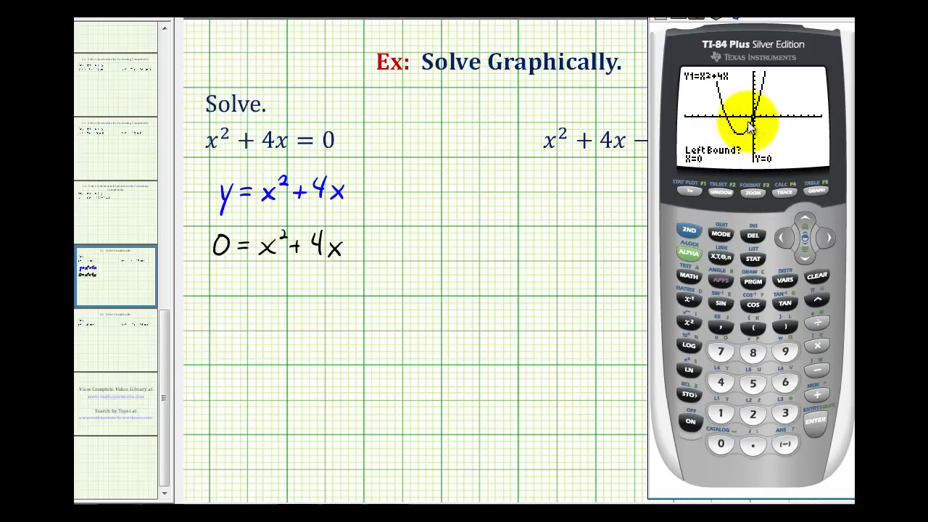
click(779, 237)
click(783, 238)
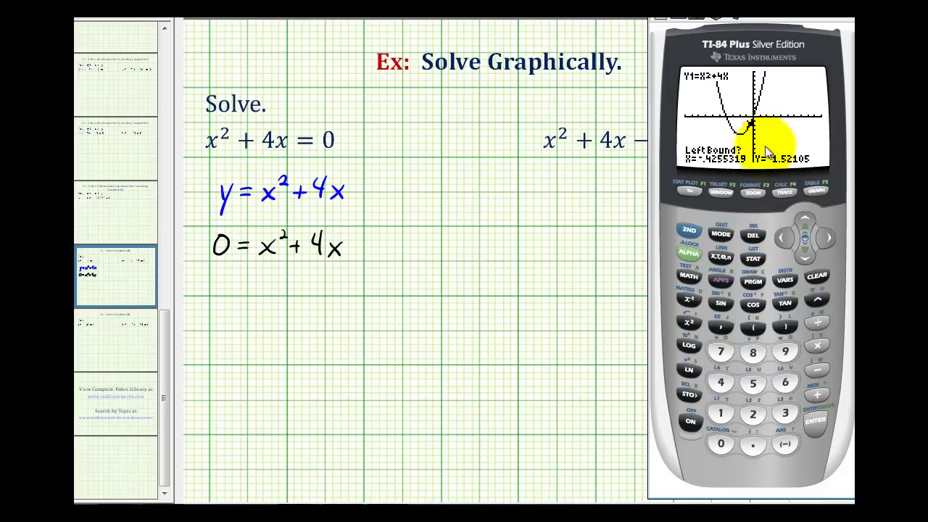
click(815, 425)
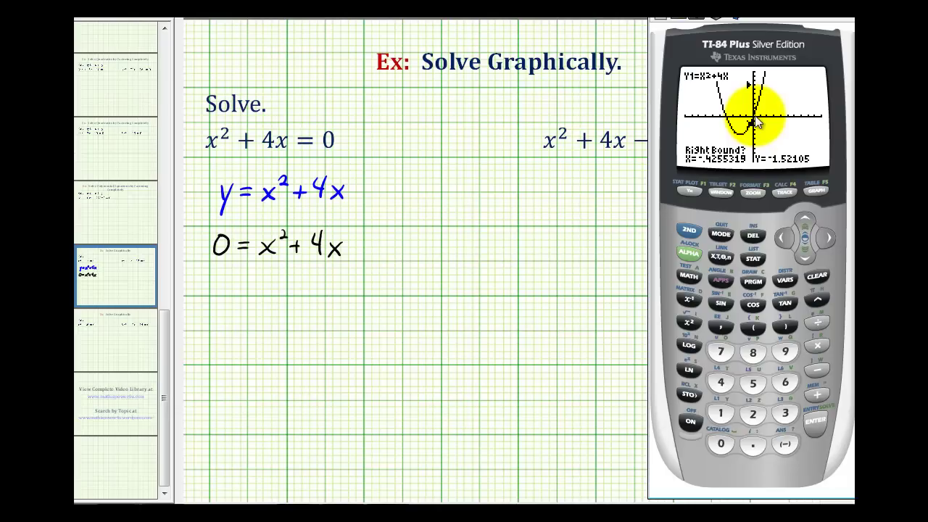
Step: Set the right bound past the origin and compute the zero at X=0, Y=0
click(827, 237)
click(826, 235)
click(826, 235)
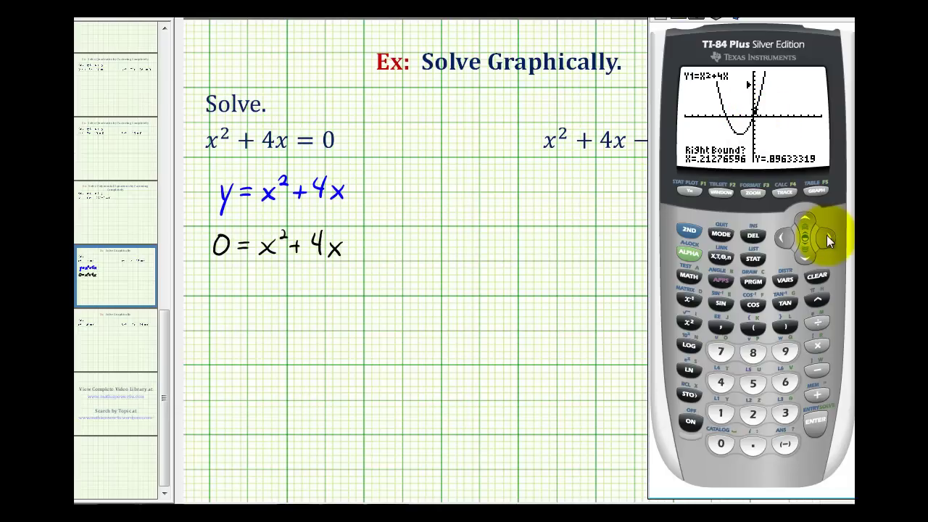
click(814, 423)
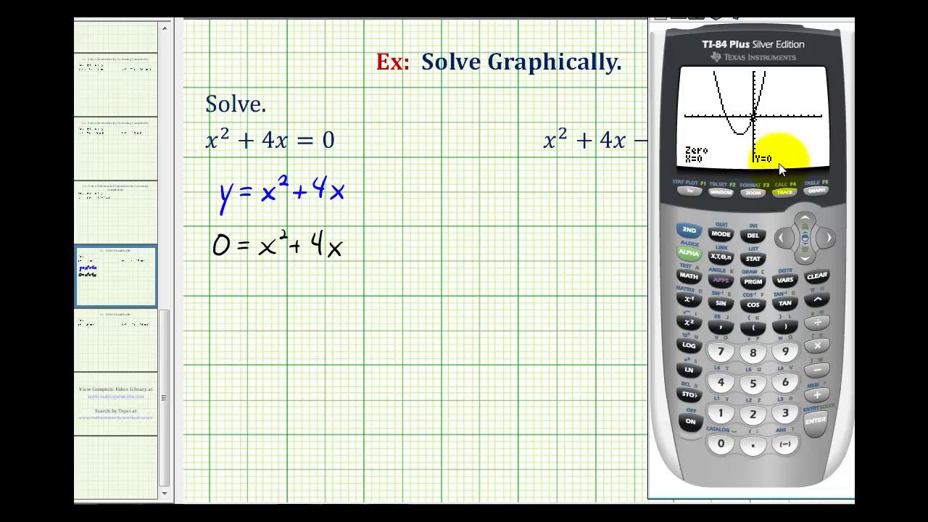
click(693, 230)
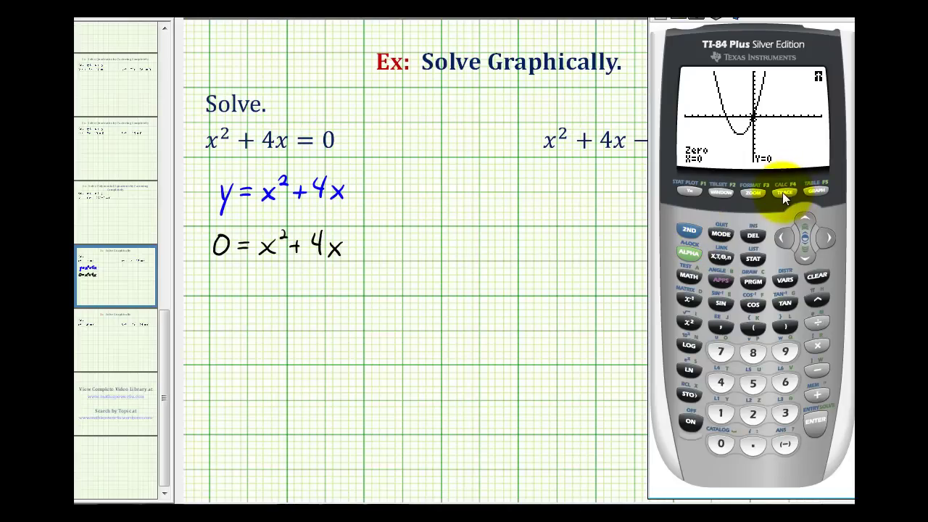
Step: Calculate the second zero at X=-4, Y=0 with bounds on either side of -4
click(783, 192)
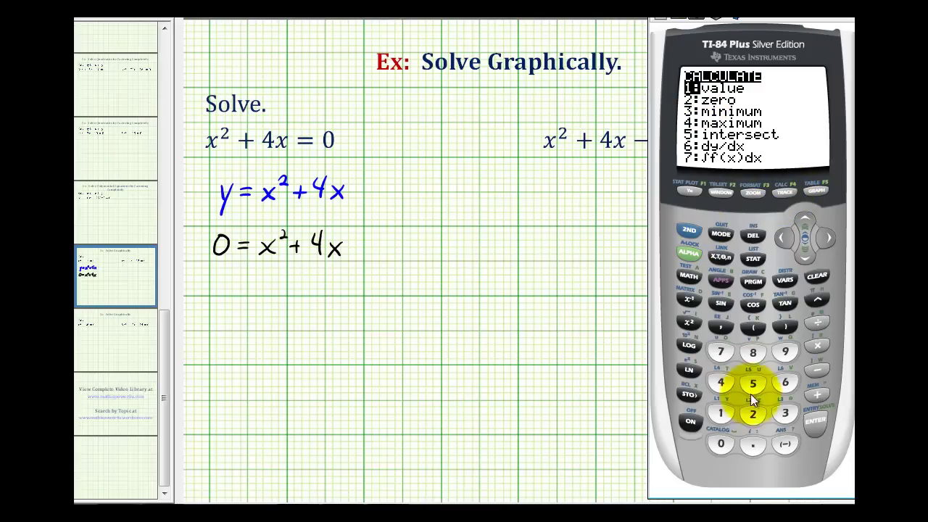
click(754, 416)
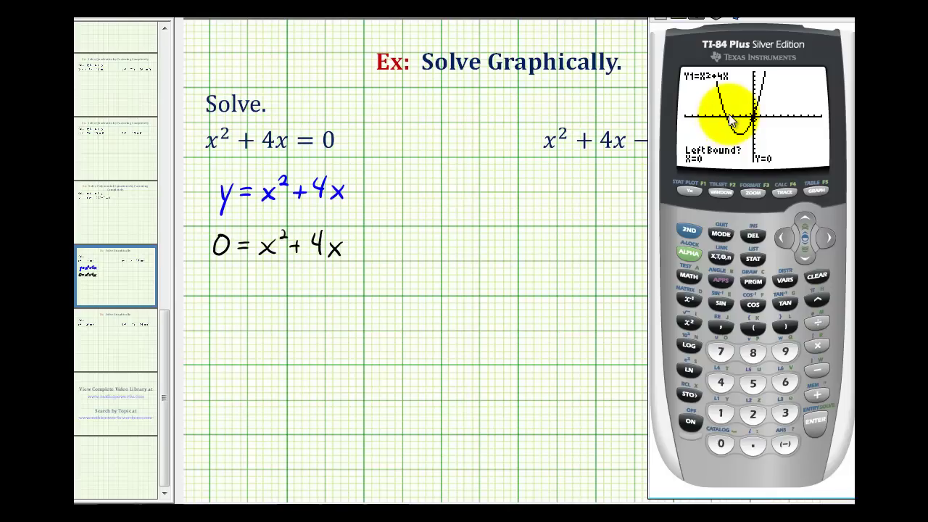
click(782, 235)
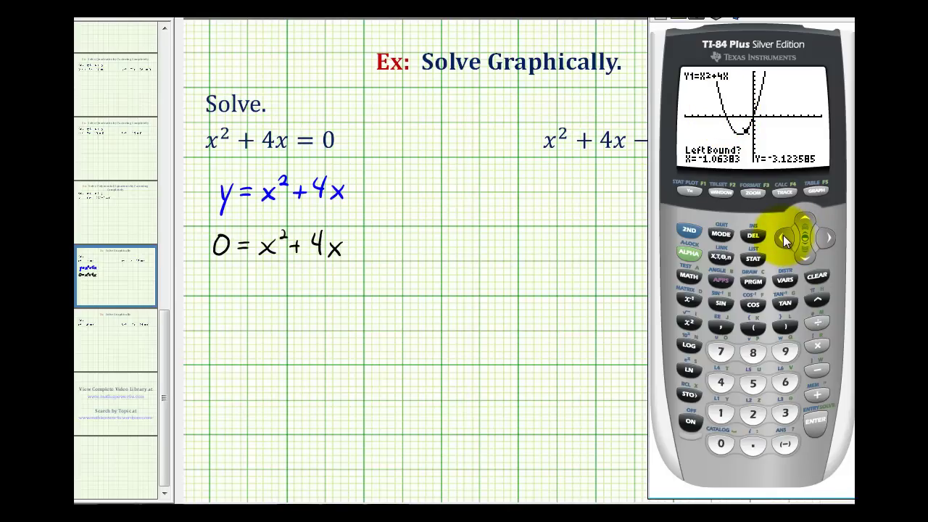
click(783, 235)
click(781, 235)
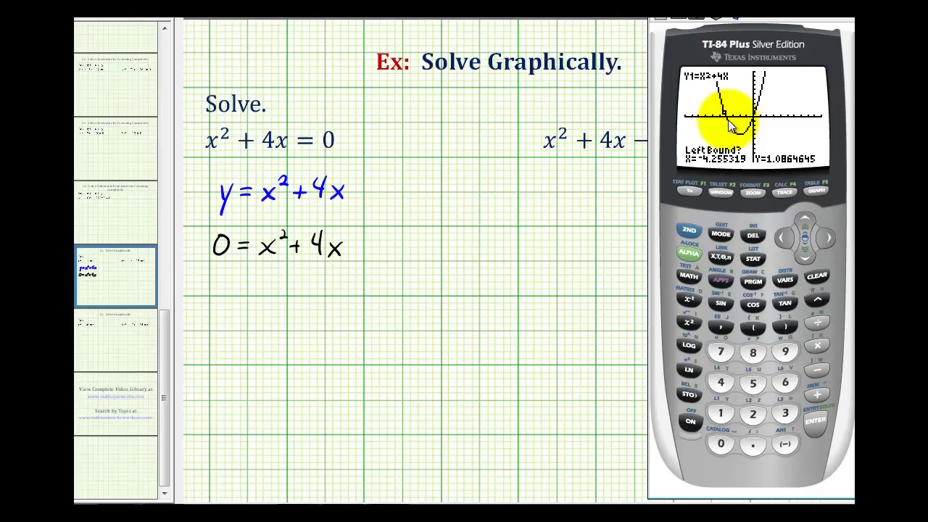
click(816, 420)
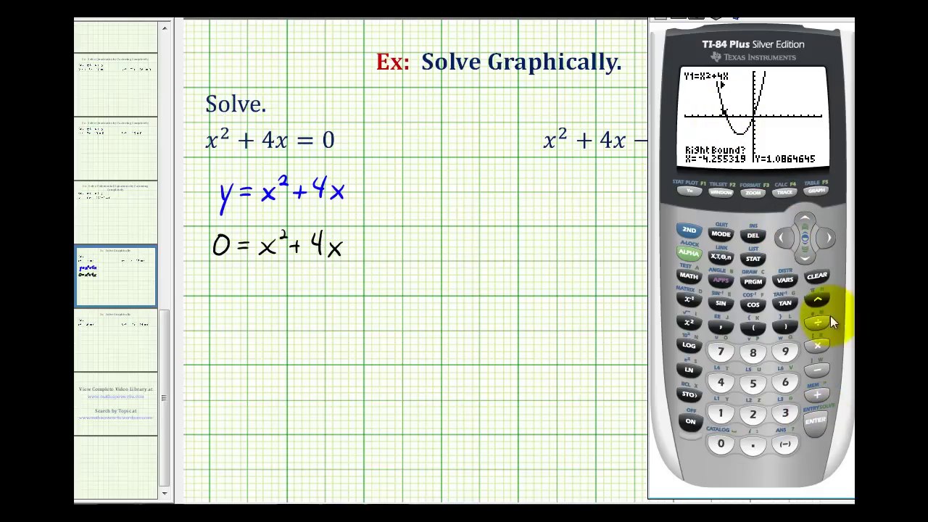
click(829, 236)
click(829, 236)
click(829, 236)
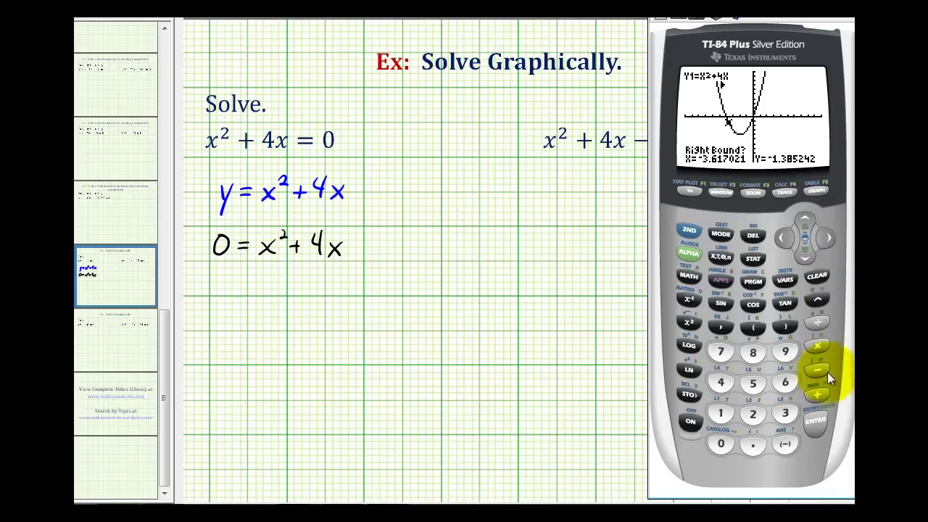
click(818, 423)
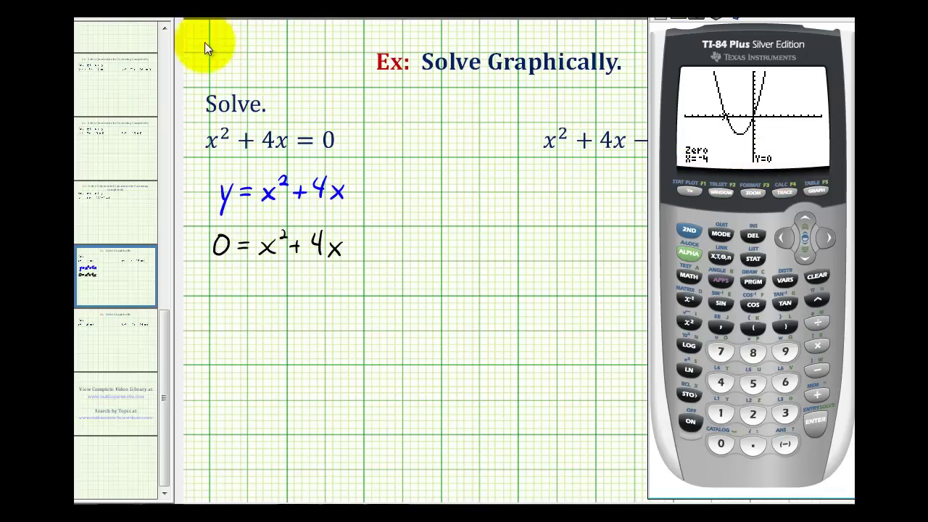
Step: Close the calculator, write x-int: (0,0), (-4,0) in red and highlight the intercepts in yellow
click(169, 22)
mouse_move(216, 293)
mouse_down()
mouse_move(237, 287)
mouse_move(239, 297)
mouse_move(291, 291)
mouse_move(363, 304)
mouse_move(397, 287)
mouse_move(419, 298)
mouse_move(434, 280)
mouse_move(448, 308)
mouse_up()
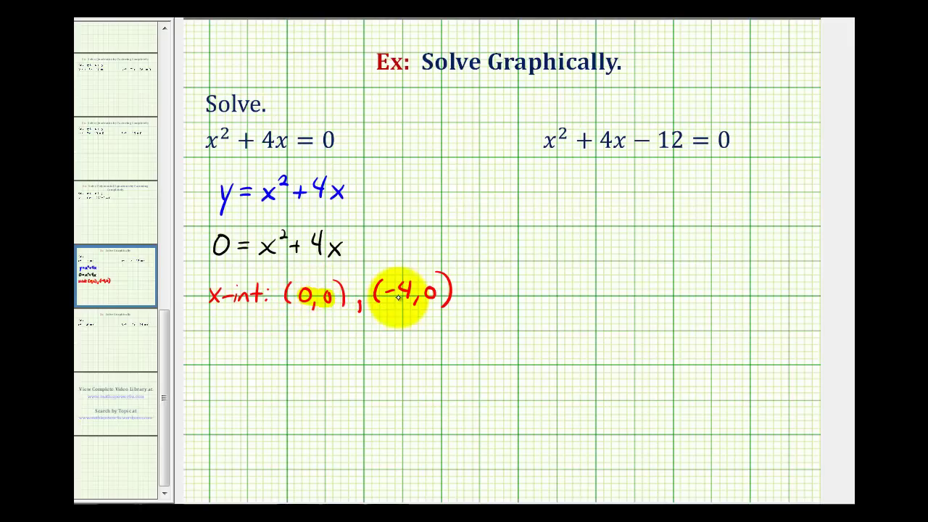
drag(384, 292, 439, 288)
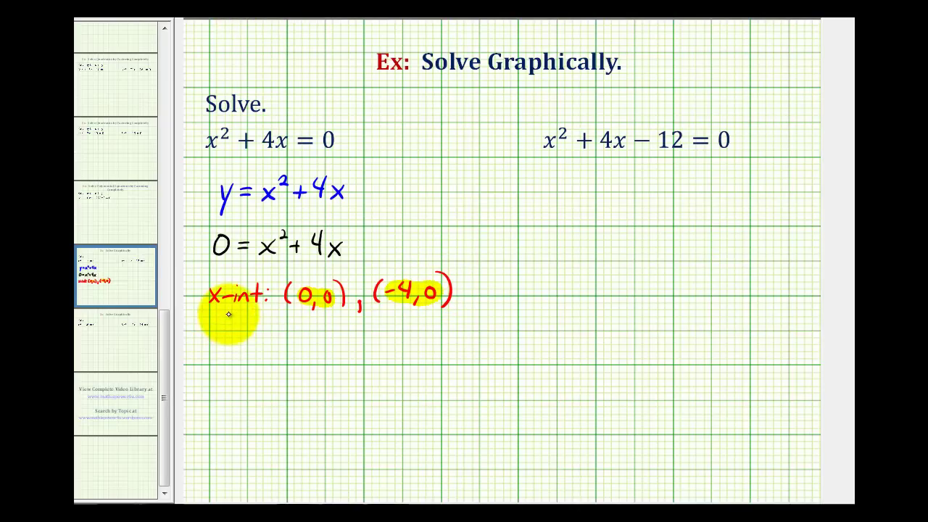
Step: Begin writing the first solution x = 0 below the intercepts
drag(214, 345, 229, 362)
mouse_move(229, 345)
mouse_down()
mouse_move(215, 362)
mouse_move(247, 350)
mouse_up()
drag(233, 357, 274, 347)
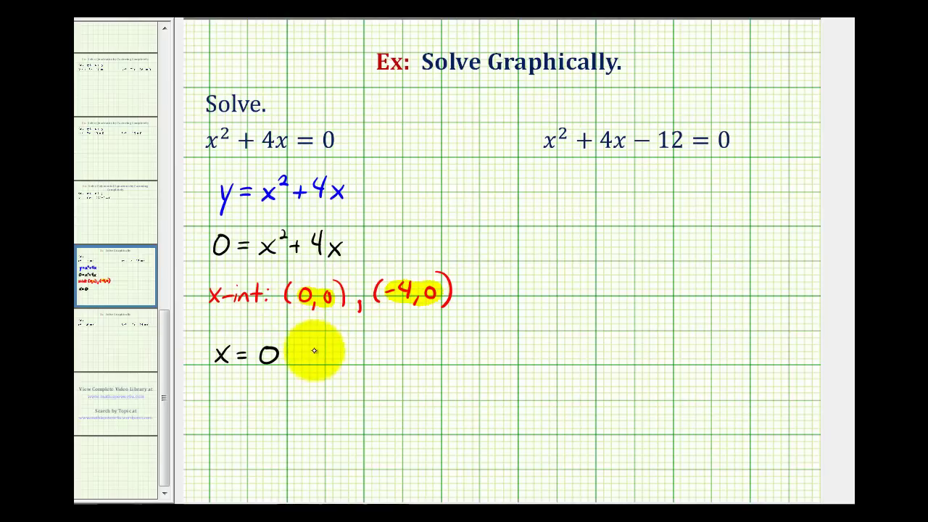
Step: Extend the solution line to read x = 0 or x = −4
drag(320, 351, 374, 364)
mouse_move(374, 349)
mouse_down()
mouse_move(361, 364)
mouse_move(396, 352)
mouse_up()
drag(385, 358, 447, 359)
drag(442, 345, 443, 366)
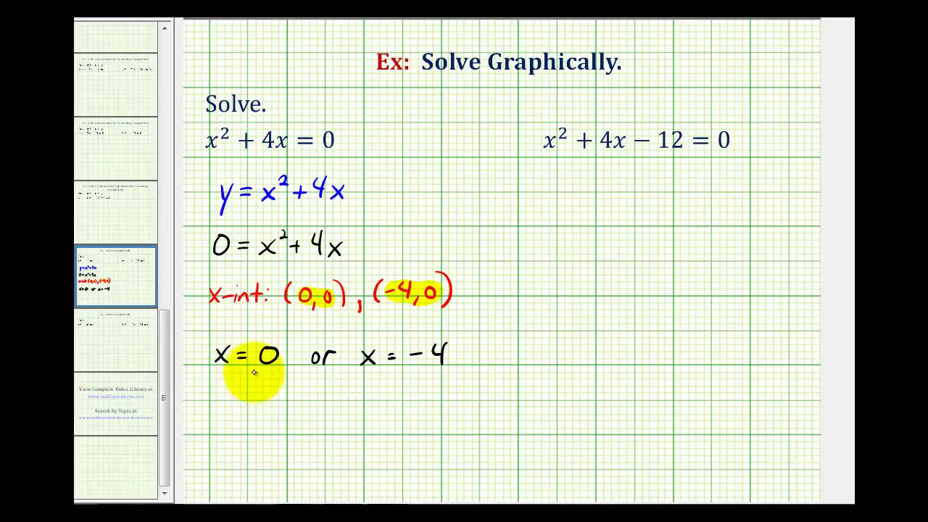
Step: Write the factored form x(x + 4) = 0 below and box the solutions in green
mouse_move(252, 432)
mouse_down()
mouse_move(248, 439)
mouse_move(261, 428)
mouse_move(274, 448)
mouse_up()
mouse_move(357, 421)
mouse_down()
mouse_move(371, 449)
mouse_move(403, 431)
mouse_move(403, 439)
mouse_up()
mouse_move(434, 428)
mouse_down()
mouse_move(430, 444)
mouse_move(434, 427)
mouse_up()
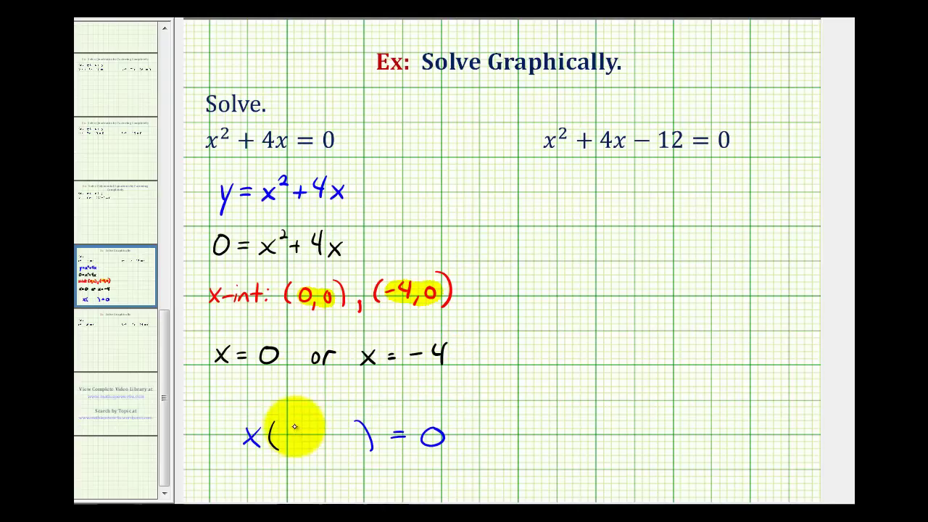
mouse_move(288, 429)
mouse_down()
mouse_move(301, 448)
mouse_move(288, 449)
mouse_up()
mouse_move(314, 439)
mouse_down()
mouse_move(331, 438)
mouse_move(323, 446)
mouse_move(356, 438)
mouse_up()
drag(352, 424, 350, 451)
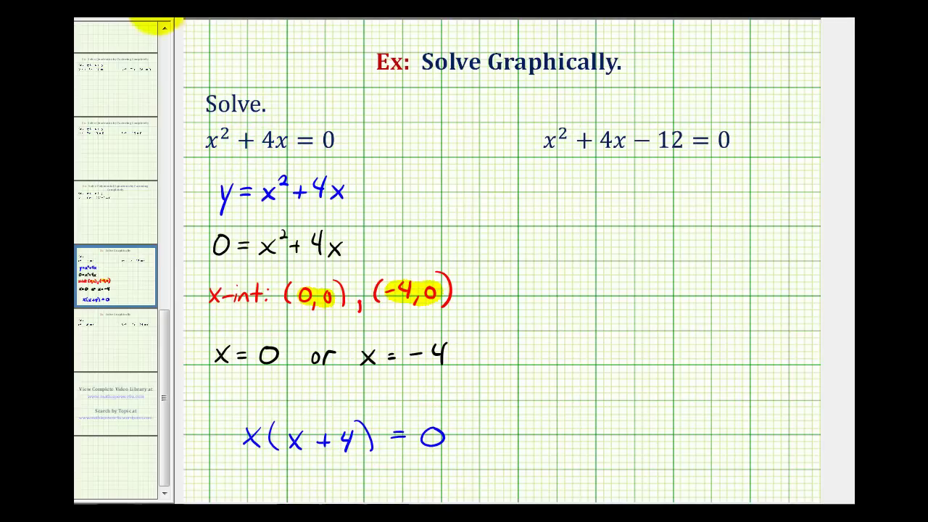
mouse_move(199, 376)
mouse_down()
mouse_move(197, 356)
mouse_move(468, 330)
mouse_move(463, 377)
mouse_up()
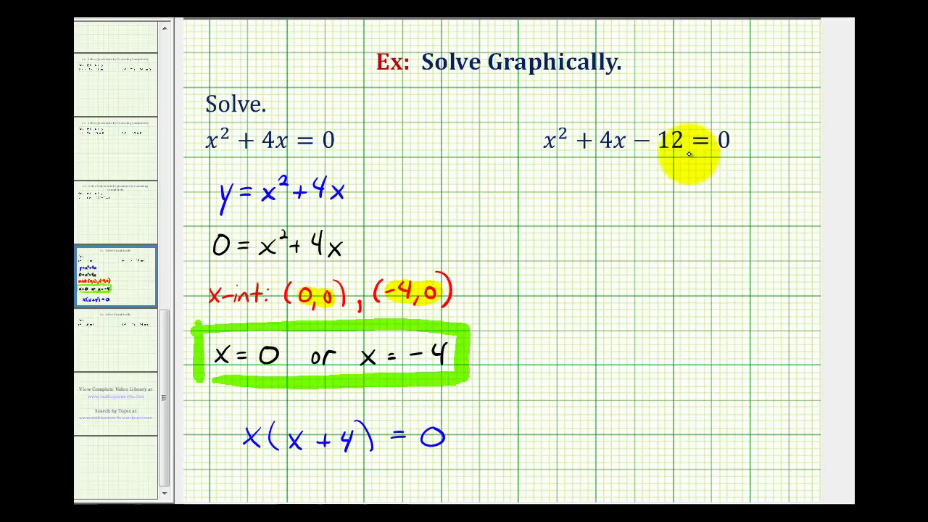
Step: Handwrite y = x² + 4x − 12 and 0 = x² + 4x − 12, then open the calculator's Y= editor
mouse_move(568, 183)
mouse_down()
mouse_move(559, 210)
mouse_move(562, 185)
mouse_move(622, 181)
mouse_move(615, 186)
mouse_move(641, 172)
mouse_move(663, 177)
mouse_move(652, 184)
mouse_move(693, 180)
mouse_move(689, 190)
mouse_move(744, 173)
mouse_move(739, 190)
mouse_move(783, 183)
mouse_up()
mouse_move(569, 226)
mouse_down()
mouse_move(567, 243)
mouse_move(640, 216)
mouse_move(659, 227)
mouse_move(747, 227)
mouse_move(758, 217)
mouse_move(768, 238)
mouse_move(738, 240)
mouse_up()
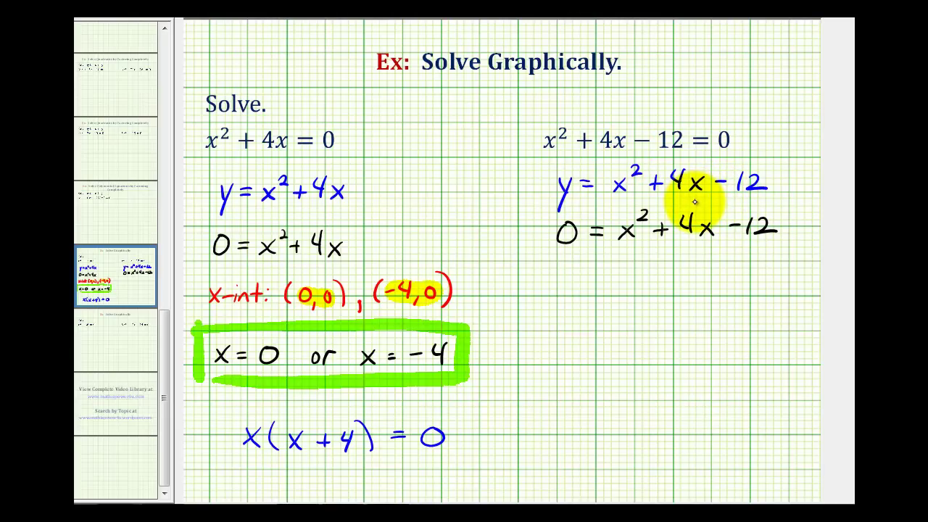
key(alt+Tab)
click(116, 189)
Step: Clear the old Y1 and enter Y1 = X²+4X−12
click(243, 274)
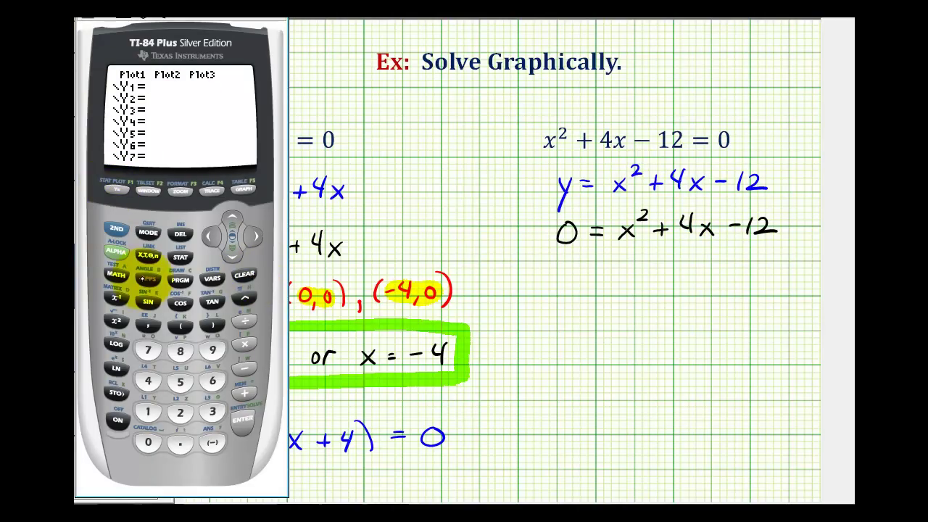
click(149, 256)
click(116, 319)
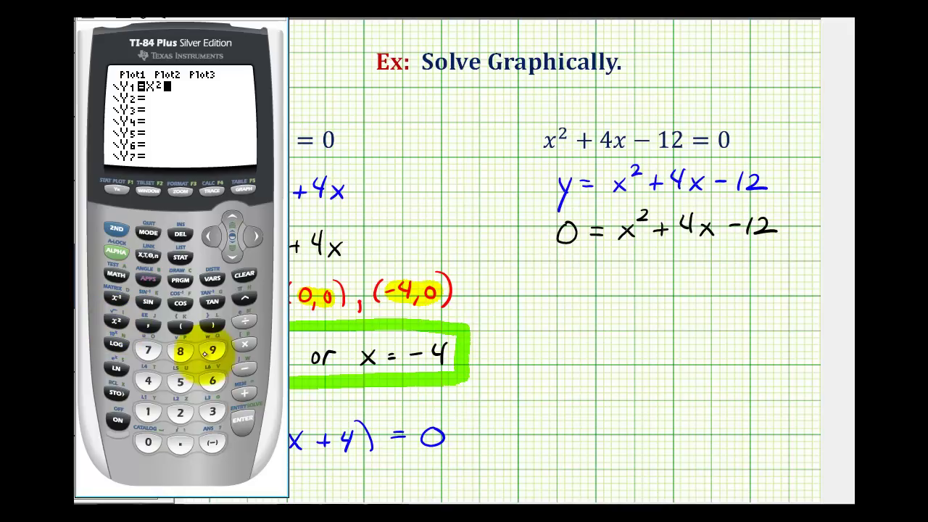
click(244, 391)
click(148, 380)
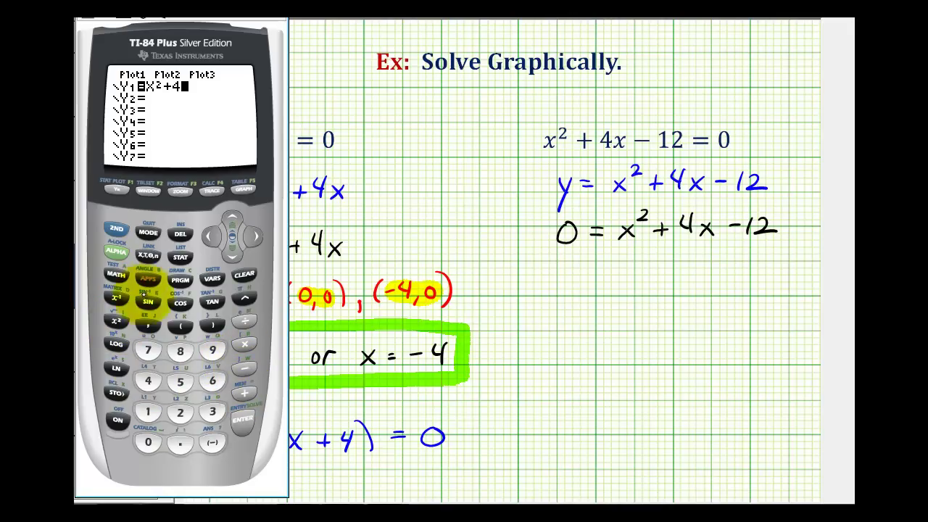
click(243, 366)
click(147, 411)
click(180, 412)
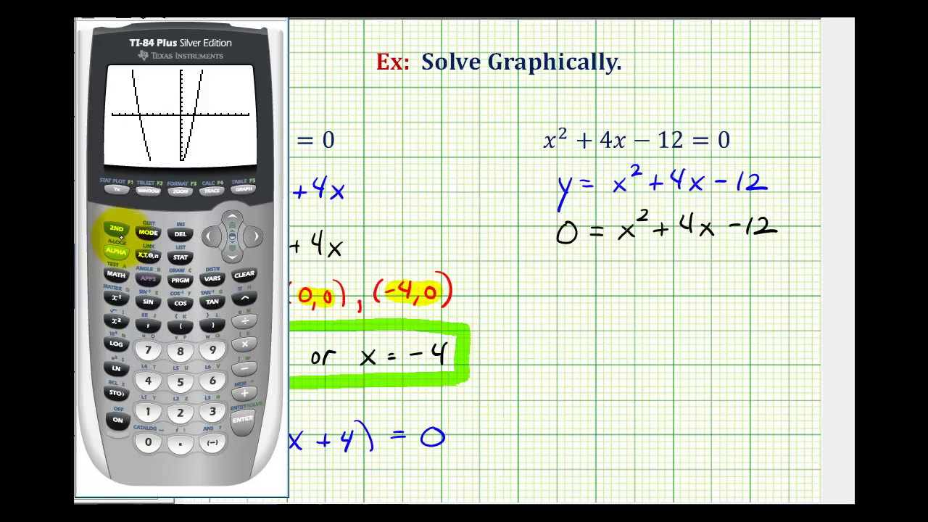
Step: Run a zero calculation with left and right bounds to find the intercept at X=2
click(121, 230)
click(211, 191)
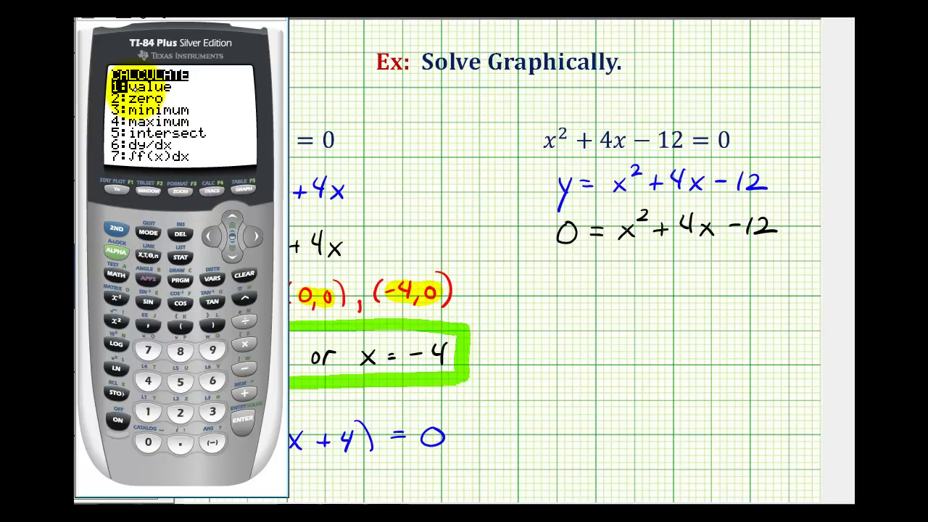
click(180, 412)
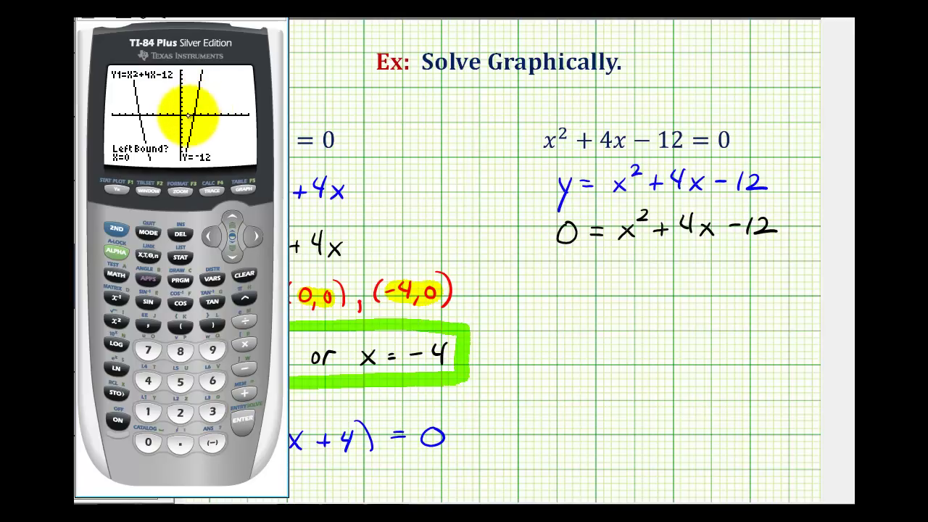
click(254, 235)
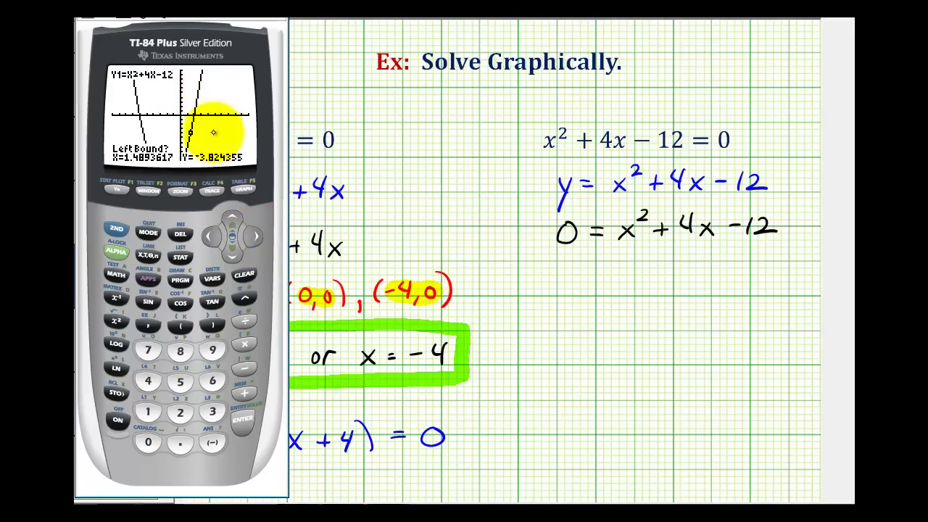
click(244, 423)
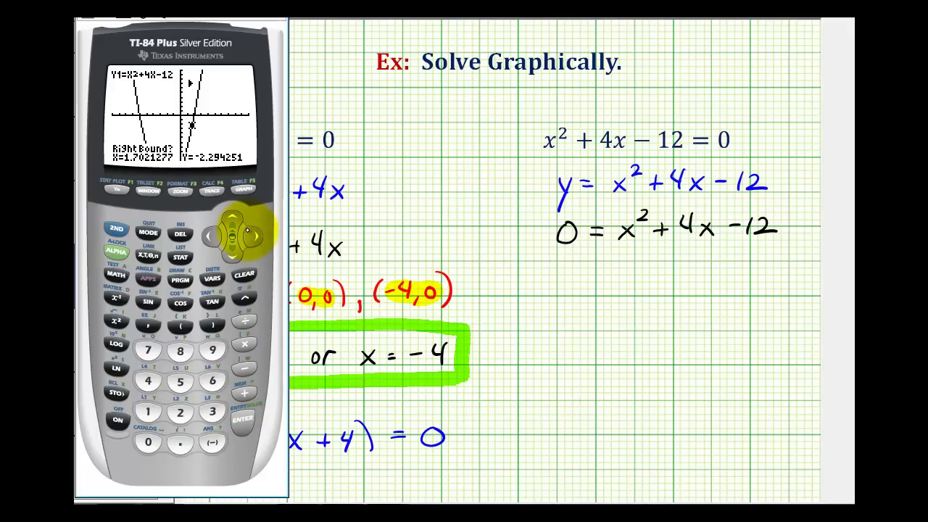
click(244, 425)
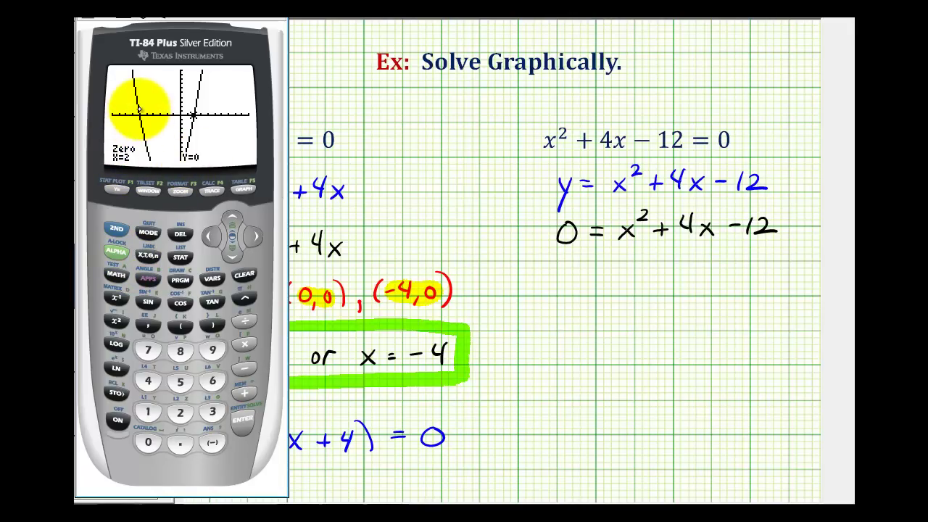
Step: Start a second zero calculation and set its left bound for the root at X=-6
click(116, 228)
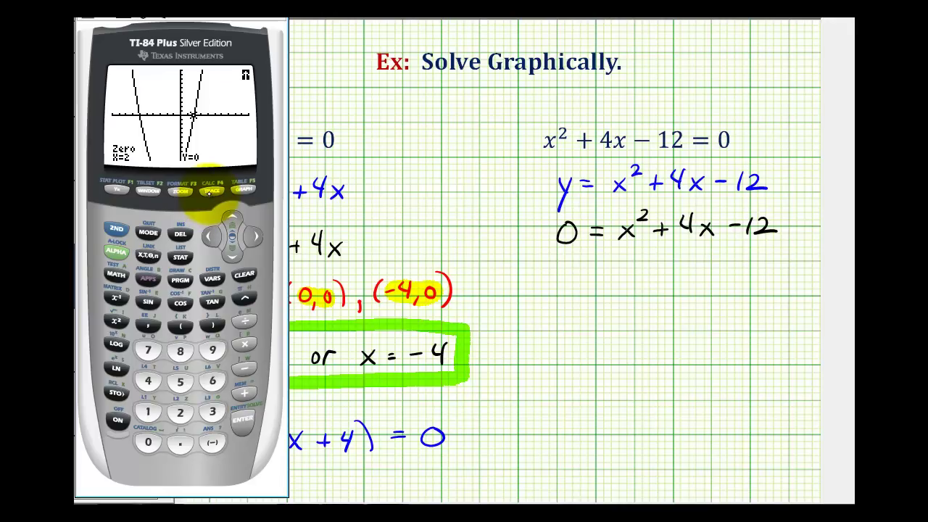
click(209, 192)
click(179, 412)
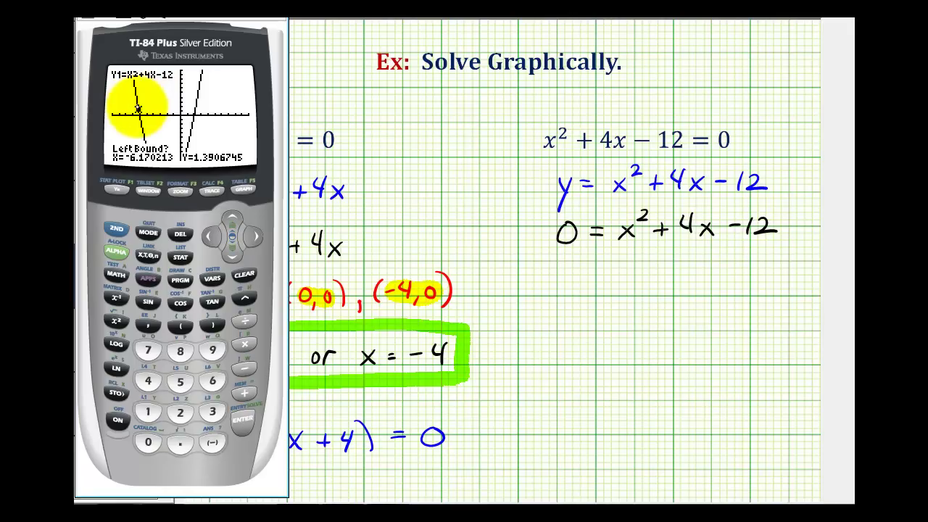
click(238, 419)
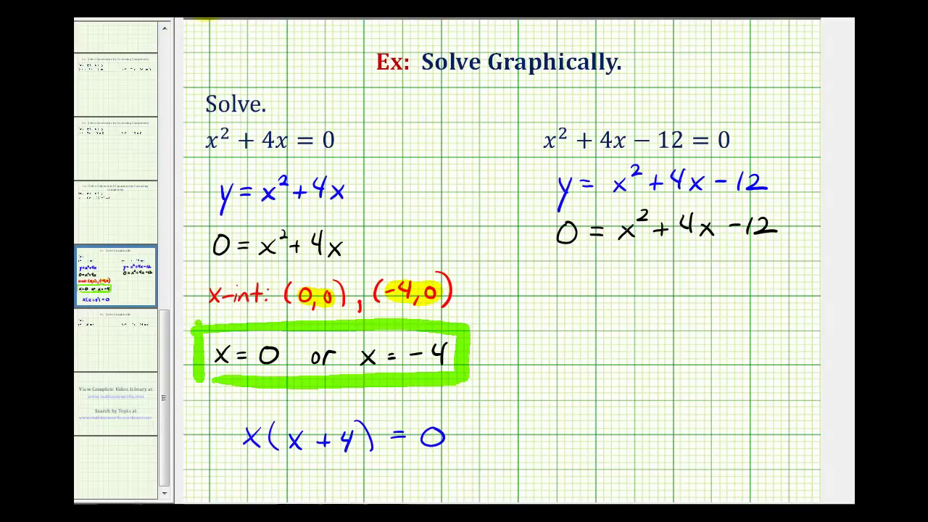
Step: Write x-int: (−6,0), (2,0) in red and highlight both points in yellow
mouse_move(552, 284)
mouse_down()
mouse_move(580, 294)
mouse_move(582, 281)
mouse_move(602, 297)
mouse_move(643, 284)
mouse_move(666, 286)
mouse_move(679, 302)
mouse_move(676, 289)
mouse_move(692, 281)
mouse_move(721, 302)
mouse_move(753, 283)
mouse_move(788, 303)
mouse_up()
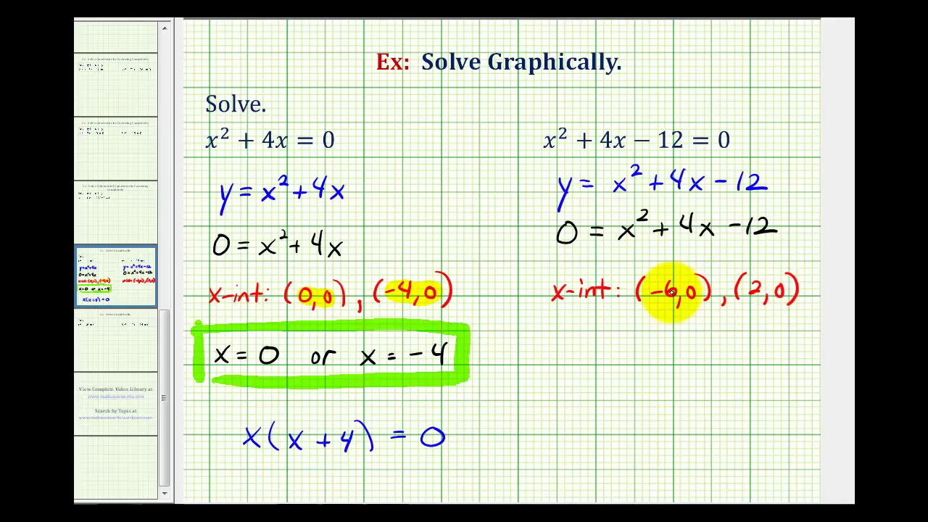
mouse_move(668, 292)
mouse_down()
mouse_move(648, 295)
mouse_move(695, 290)
mouse_up()
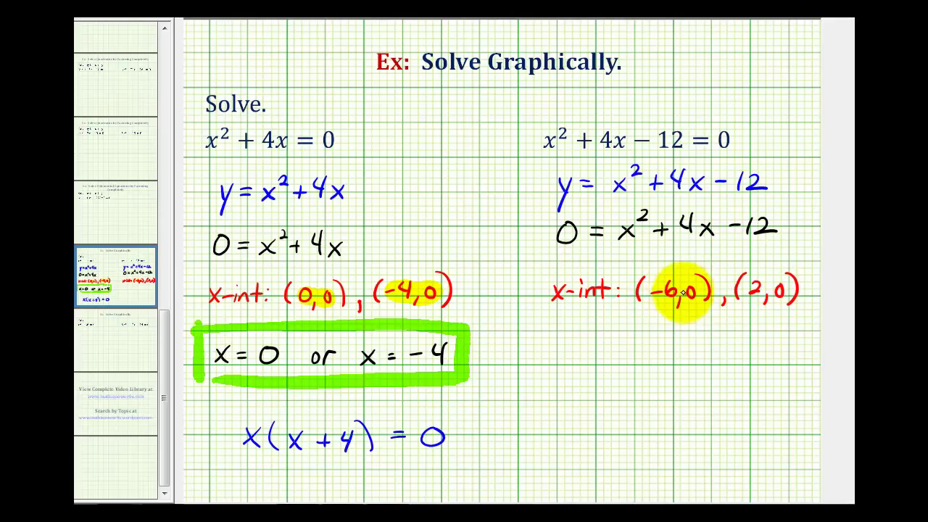
mouse_move(754, 287)
mouse_down()
mouse_move(747, 298)
mouse_move(766, 297)
mouse_move(756, 300)
mouse_move(778, 284)
mouse_up()
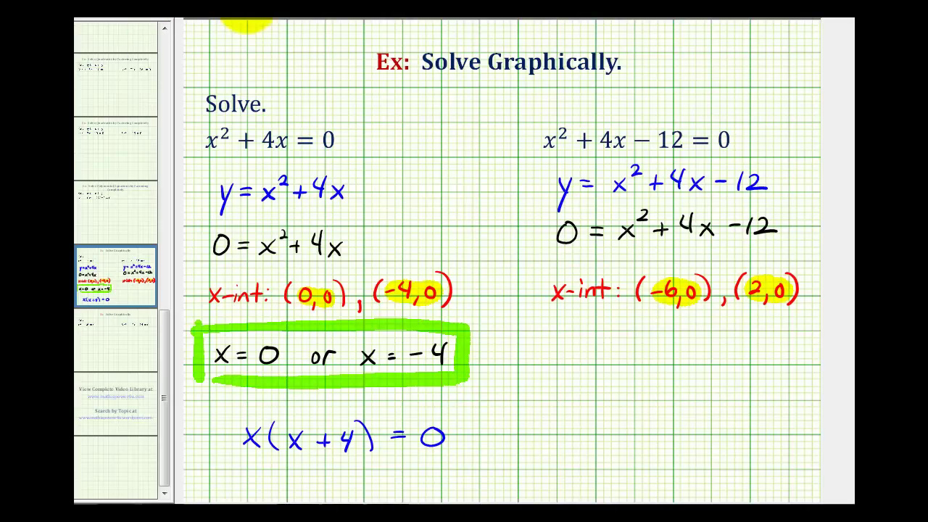
Step: Write x = −6 or x = 2, box it in green, and begin the factored form (x+6)(
drag(553, 343, 568, 361)
mouse_move(569, 343)
mouse_down()
mouse_move(552, 361)
mouse_move(585, 348)
mouse_up()
drag(573, 355, 609, 353)
mouse_move(626, 345)
mouse_down()
mouse_move(617, 356)
mouse_move(660, 351)
mouse_up()
mouse_move(668, 361)
mouse_down()
mouse_move(679, 352)
mouse_move(724, 362)
mouse_move(741, 349)
mouse_up()
drag(729, 357, 769, 363)
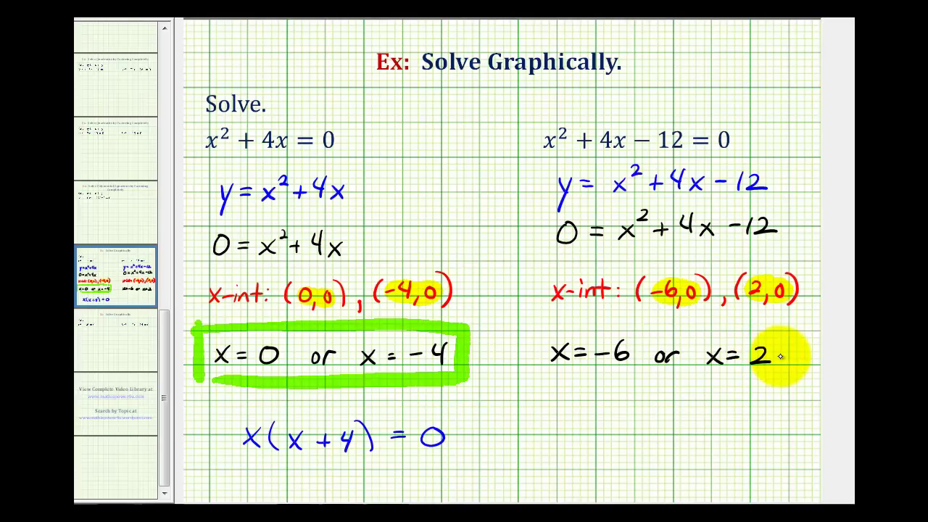
drag(536, 377, 584, 394)
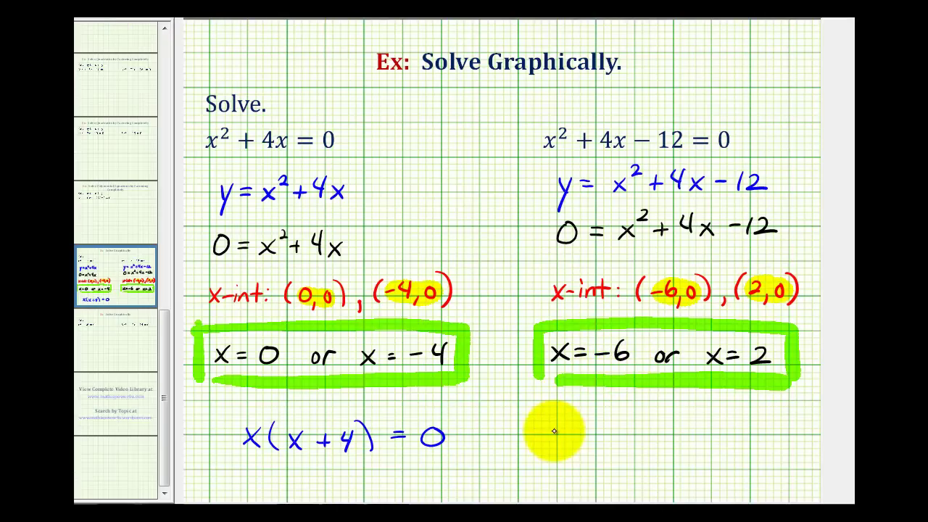
mouse_move(551, 418)
mouse_down()
mouse_move(571, 432)
mouse_move(561, 443)
mouse_move(587, 447)
mouse_move(643, 426)
mouse_move(635, 449)
mouse_up()
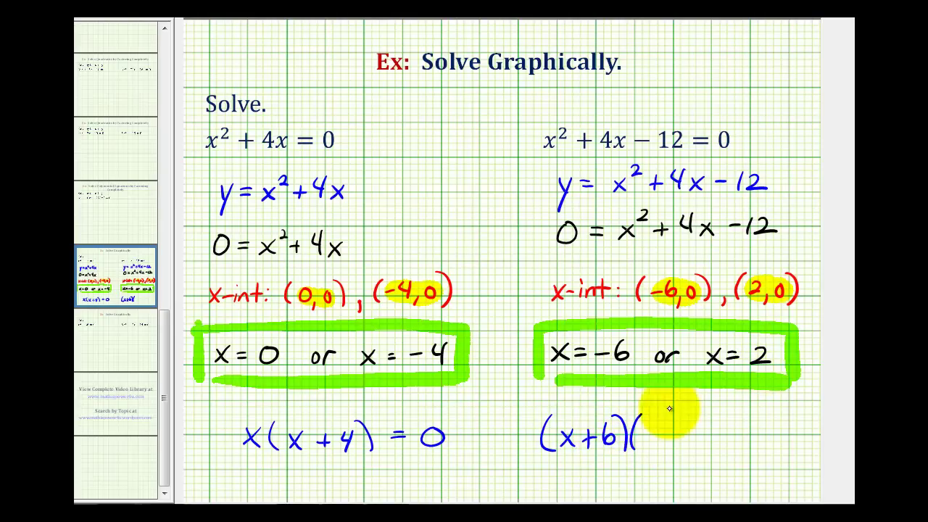
Step: Finish handwriting '(x+6)(x−2) = 0' in blue ink beneath the boxed solutions x = −6 or x = 2
mouse_move(656, 432)
mouse_down()
mouse_move(725, 440)
mouse_move(782, 428)
mouse_up()
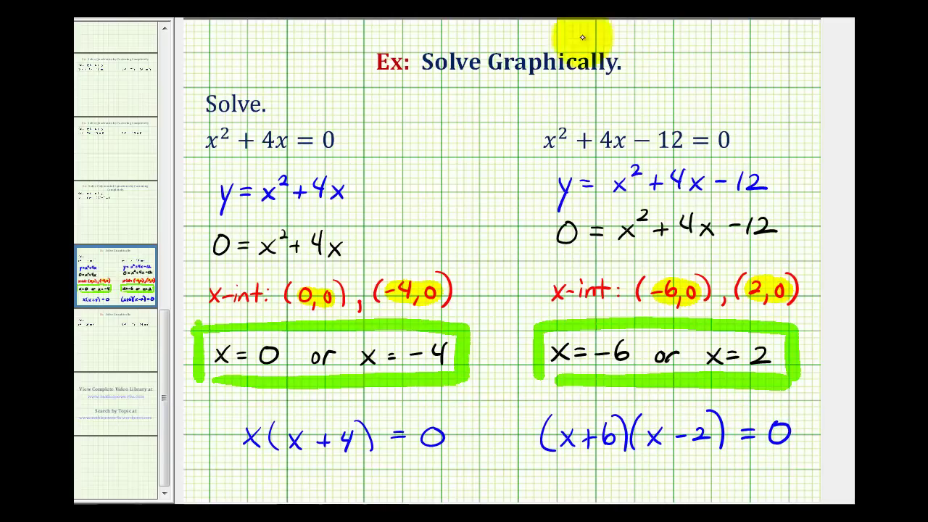